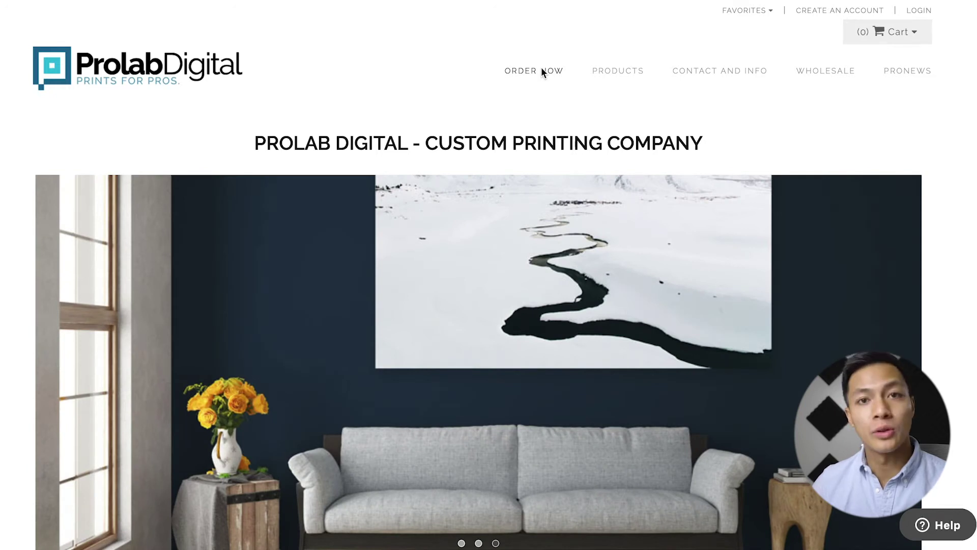
# Step: Start a new print order and continue with the uploaded mountain-lake photo to Size & Crop
pyautogui.click(541, 70)
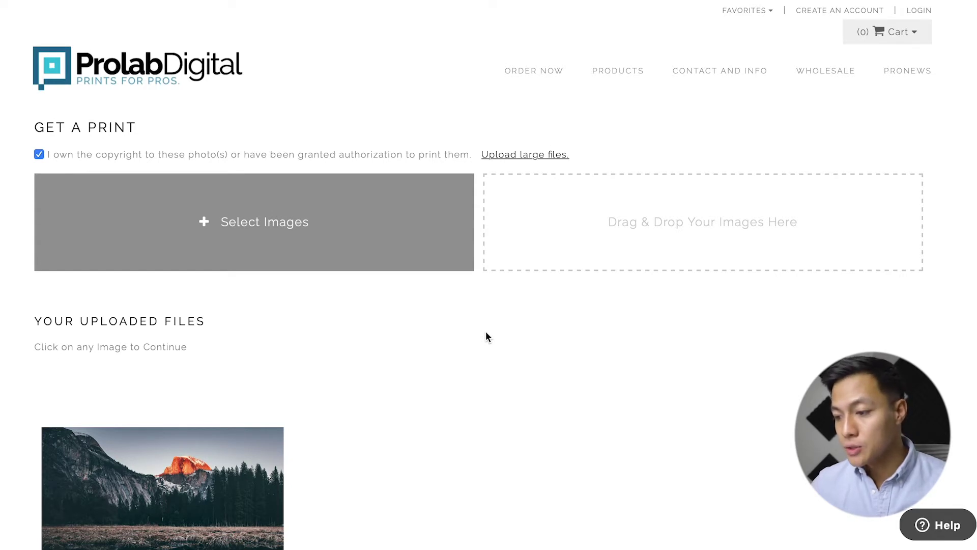
pyautogui.scroll(-3, 485, 336)
pyautogui.moveTo(193, 364)
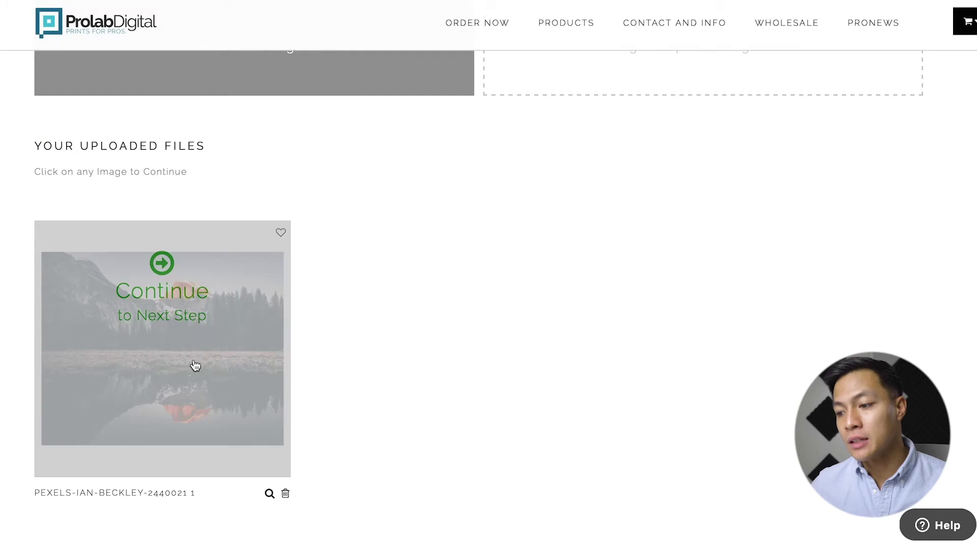
pyautogui.click(196, 359)
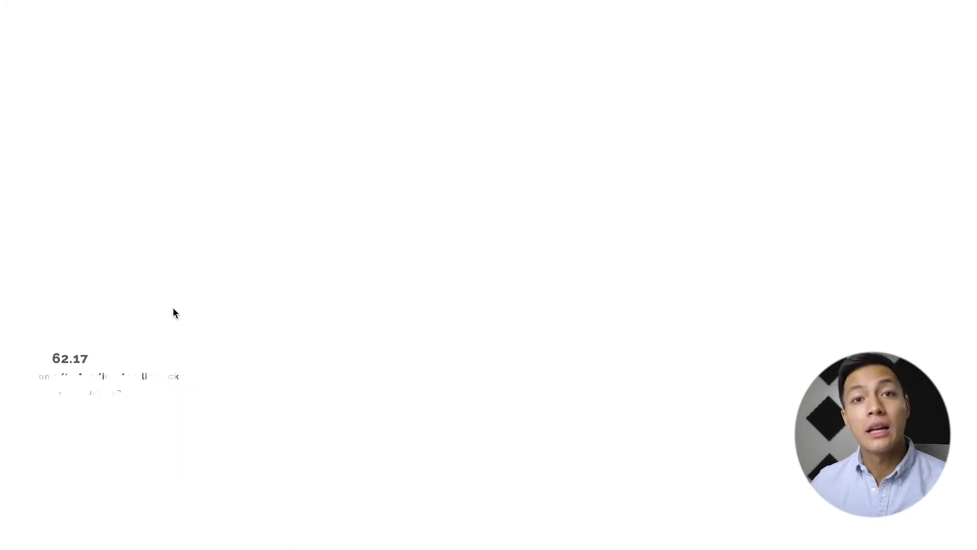
# Step: Compare the 30x40, 8x10, 20x24, 18x24 and 36x48 print sizes, then select 20x30
pyautogui.scroll(1, 173, 309)
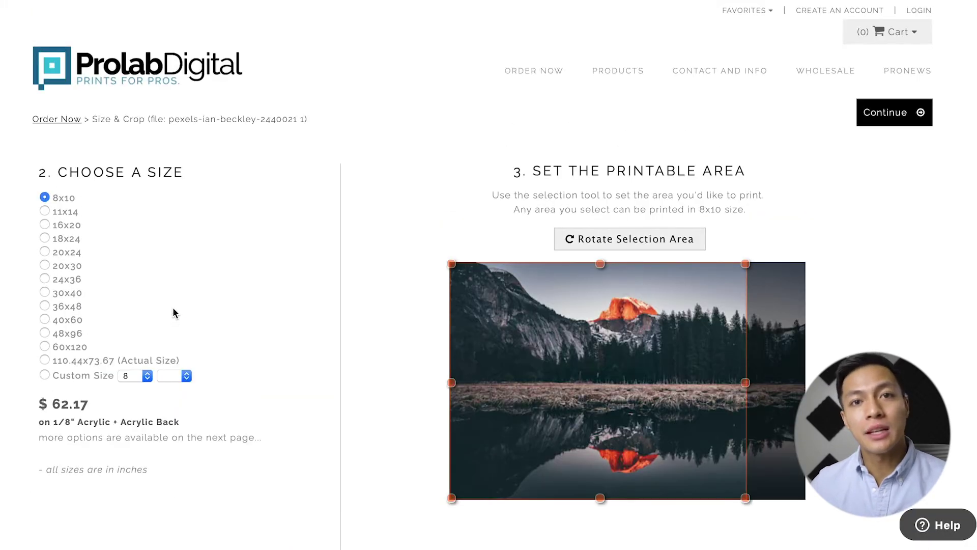
pyautogui.click(68, 293)
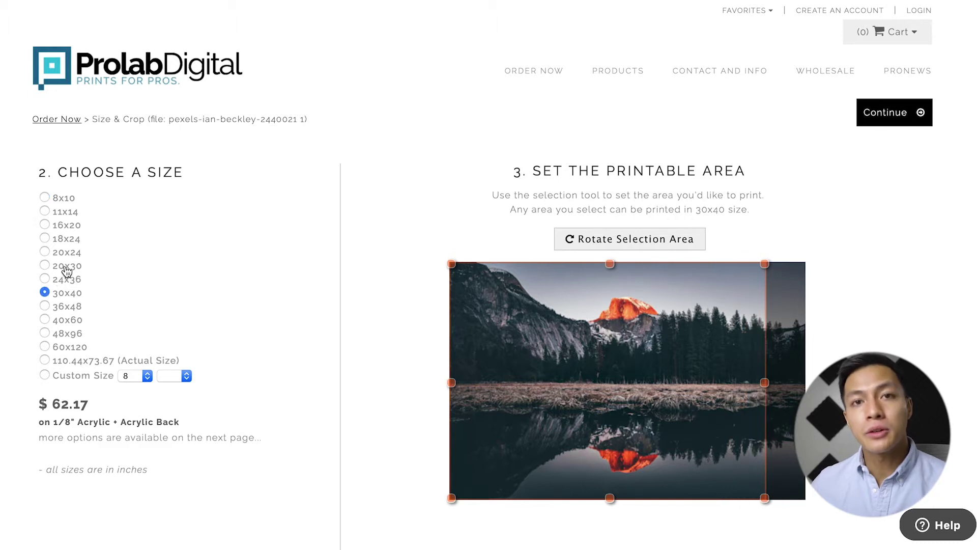
pyautogui.click(67, 266)
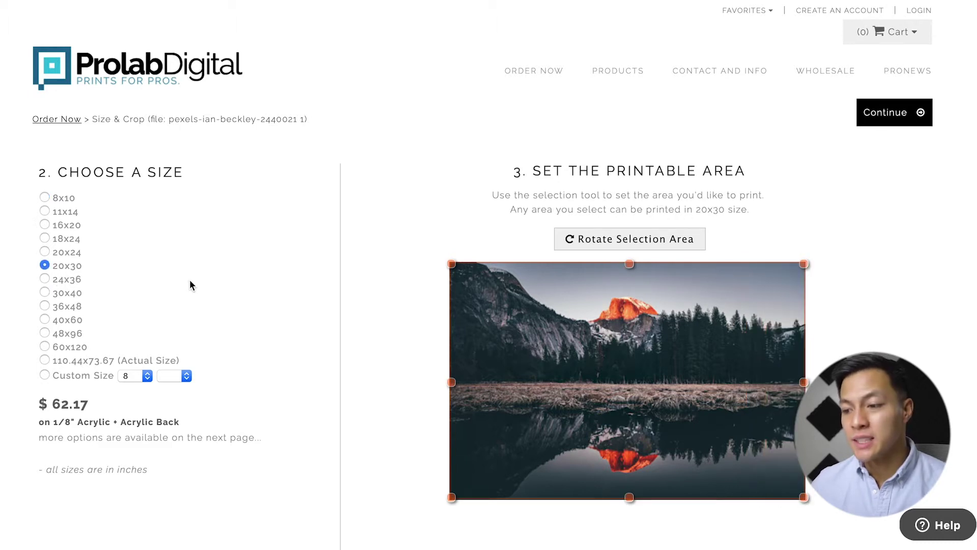
pyautogui.click(66, 199)
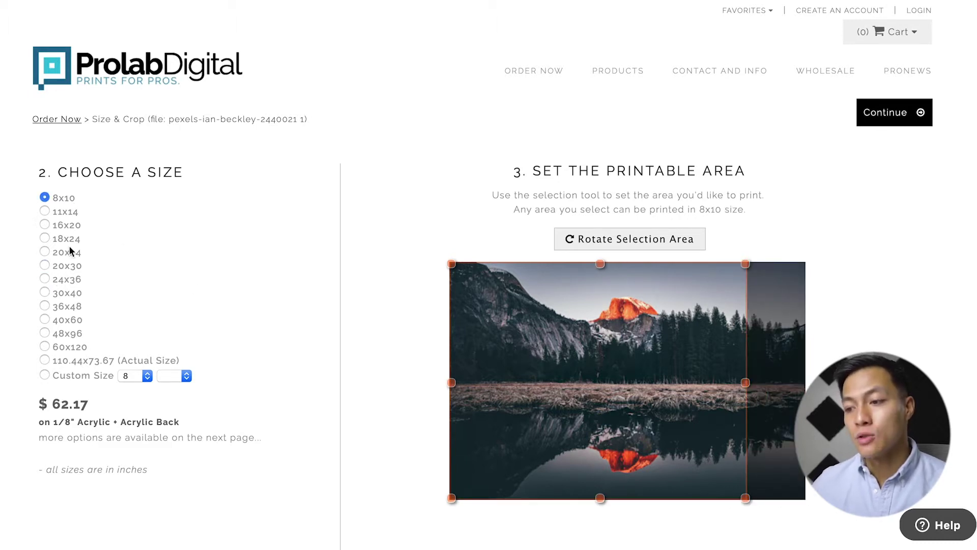
pyautogui.click(71, 253)
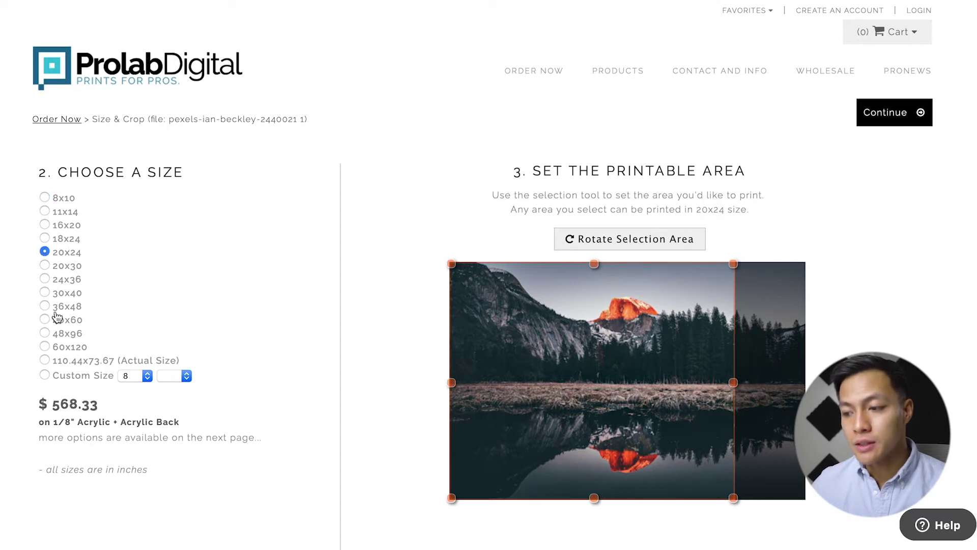
pyautogui.click(63, 198)
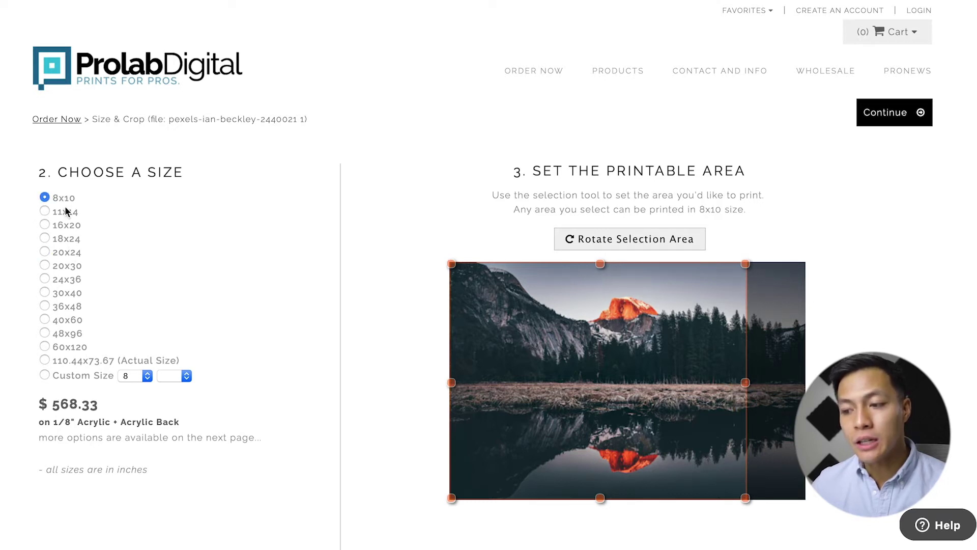
pyautogui.click(71, 240)
pyautogui.click(77, 307)
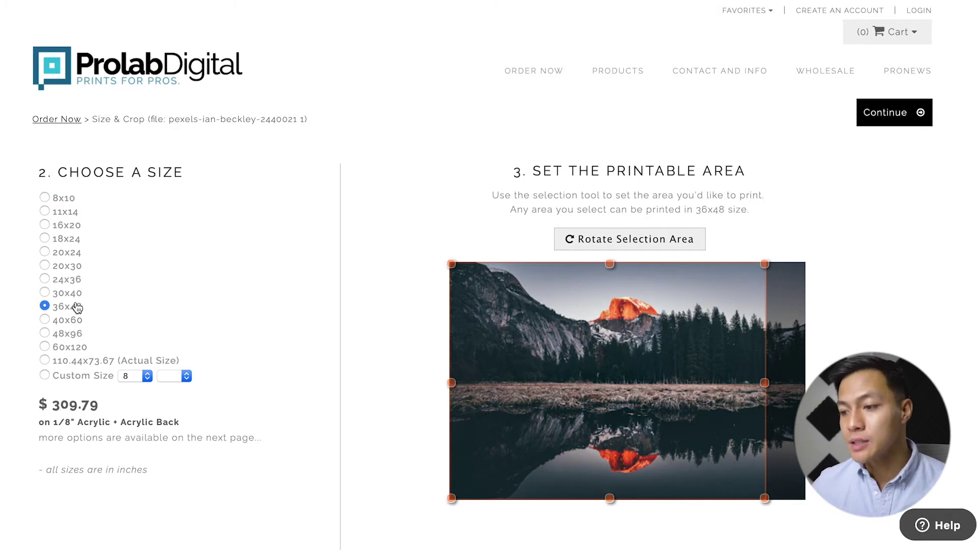
pyautogui.click(66, 266)
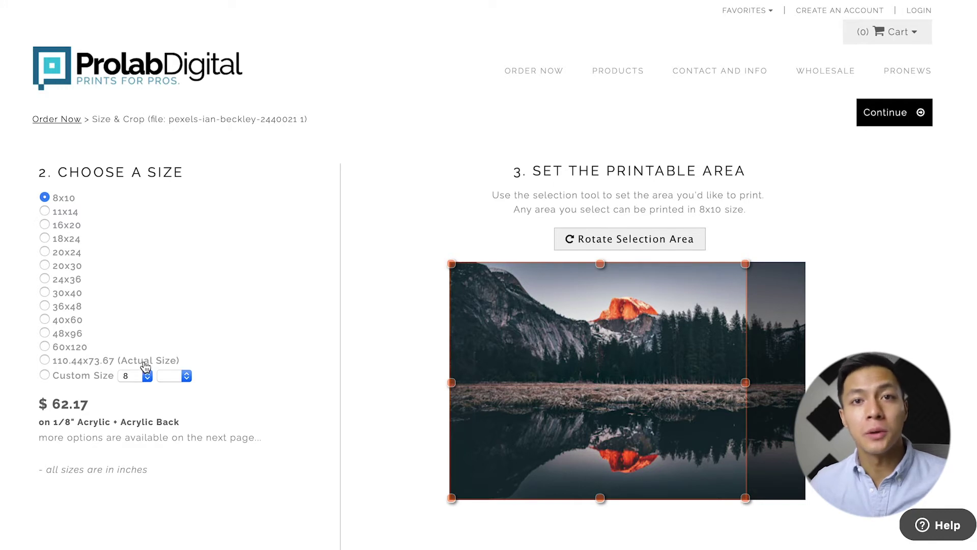
# Step: Recheck the 20x24 and 30x40 sizes, then settle on the 20x30 print size
pyautogui.moveTo(146, 375)
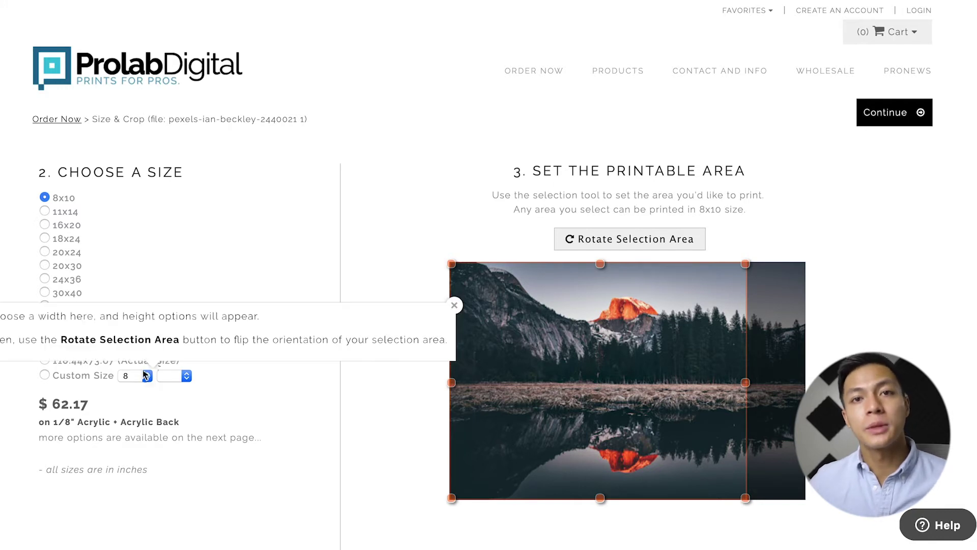
pyautogui.click(60, 255)
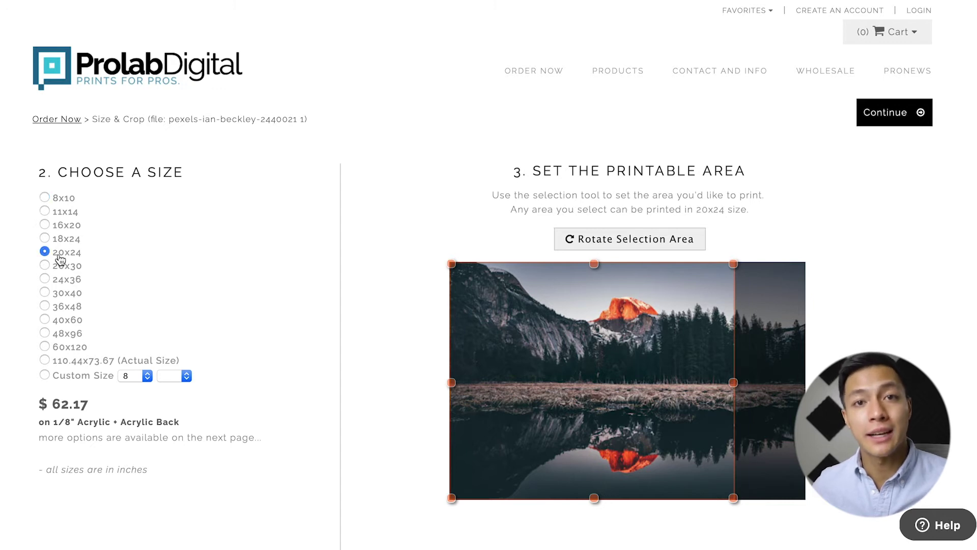
pyautogui.click(57, 295)
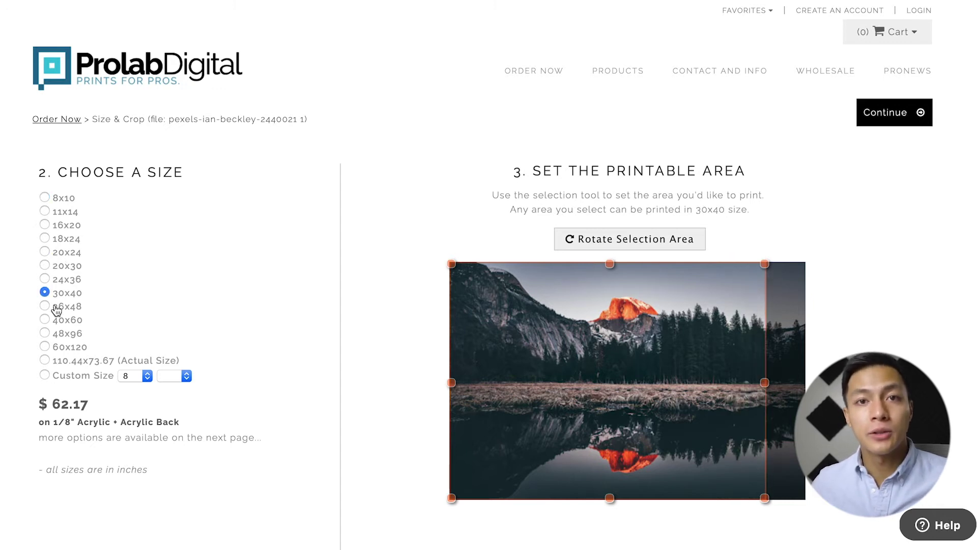
pyautogui.click(64, 267)
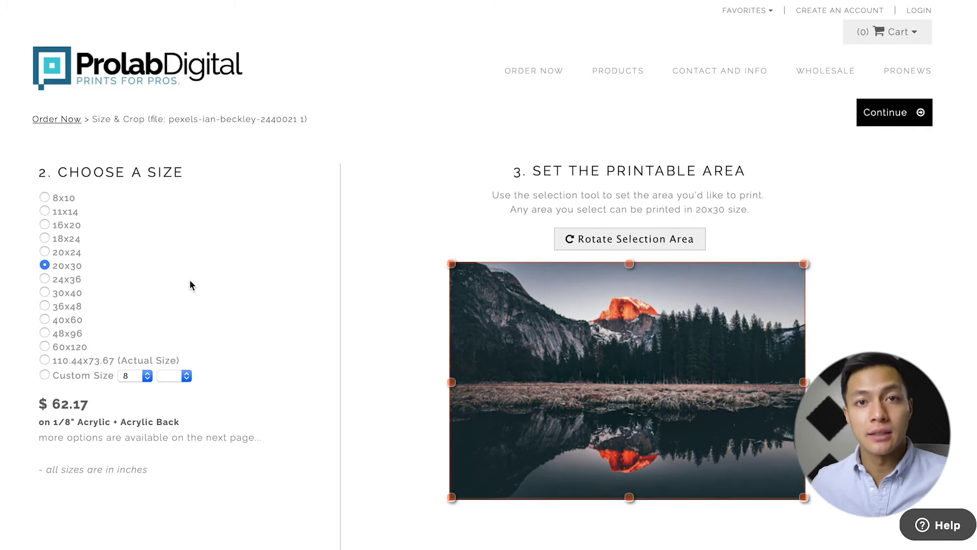
# Step: Resize the 20x30 crop box to cover the entire photo and proceed to product options
pyautogui.moveTo(452, 497); pyautogui.dragTo(535, 453)
pyautogui.moveTo(803, 263); pyautogui.dragTo(746, 263)
pyautogui.moveTo(631, 357); pyautogui.dragTo(612, 408)
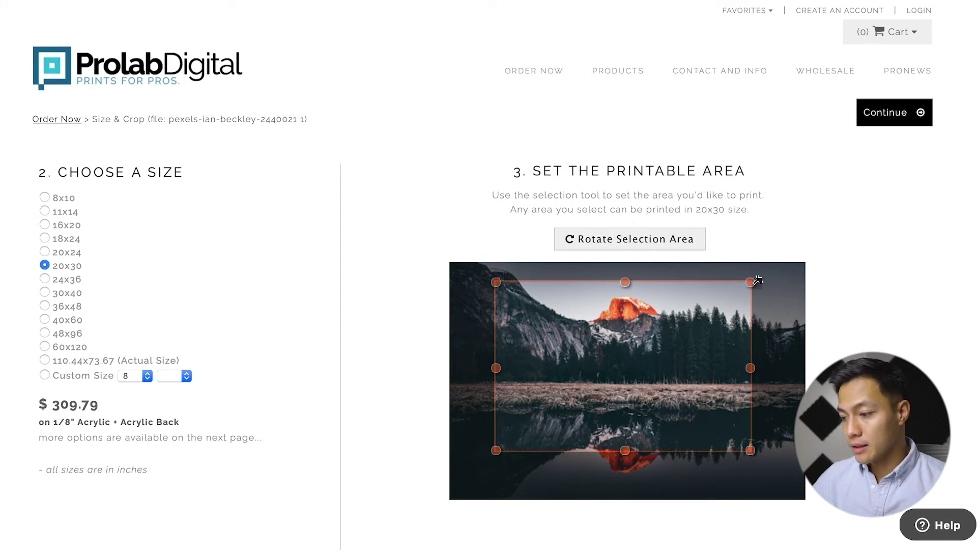
pyautogui.moveTo(750, 282); pyautogui.dragTo(813, 264)
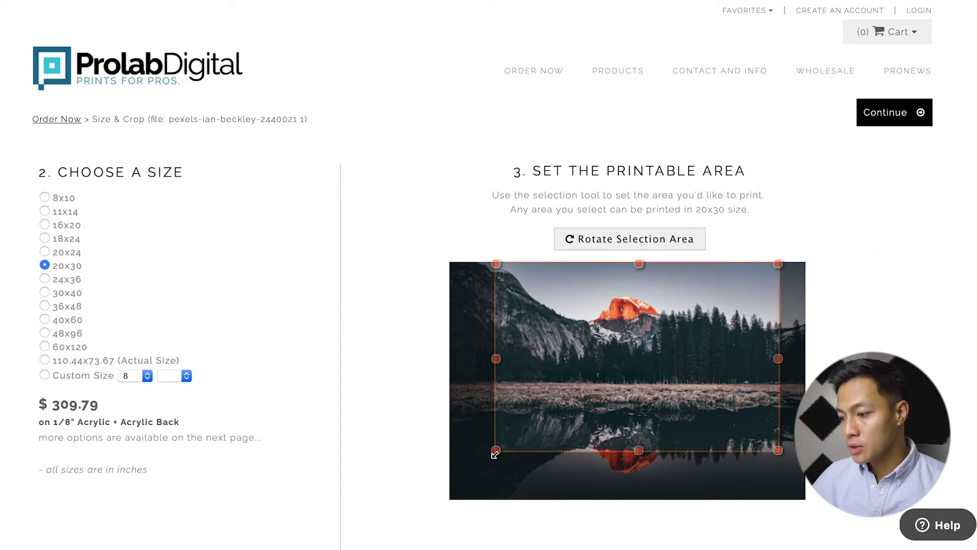
pyautogui.moveTo(496, 451); pyautogui.dragTo(559, 482)
pyautogui.moveTo(792, 484); pyautogui.dragTo(814, 504)
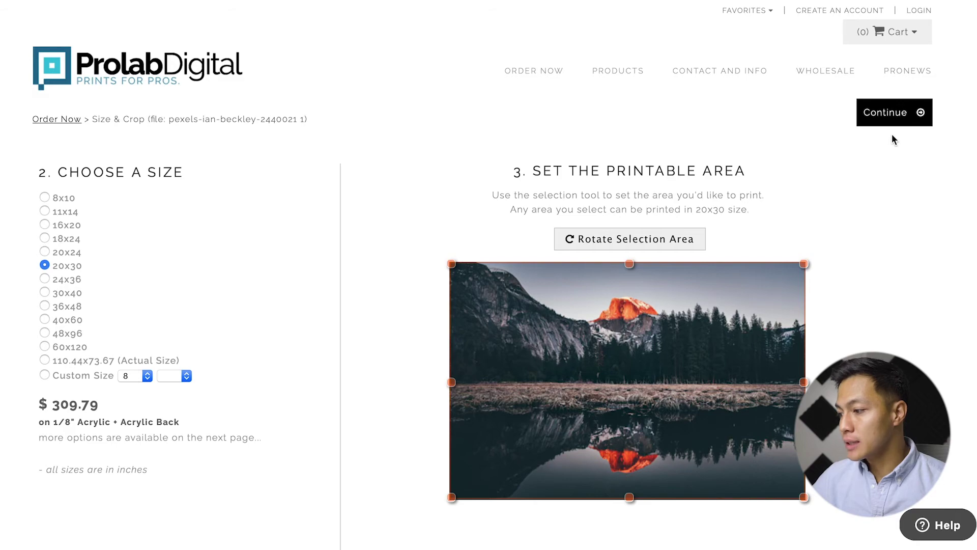
pyautogui.click(877, 118)
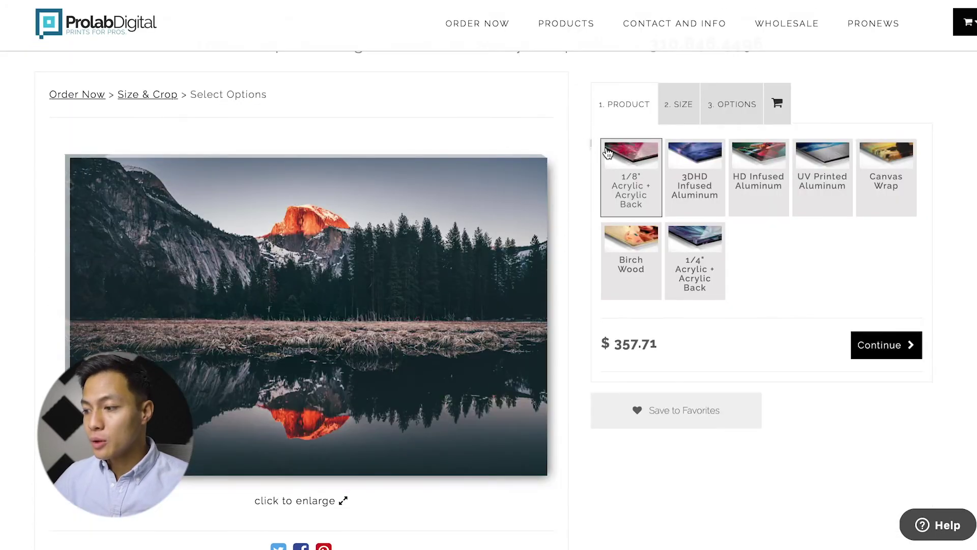
# Step: Review the 1/8" Acrylic + Acrylic Back material details and continue to the 20 x 30 size step
pyautogui.click(631, 146)
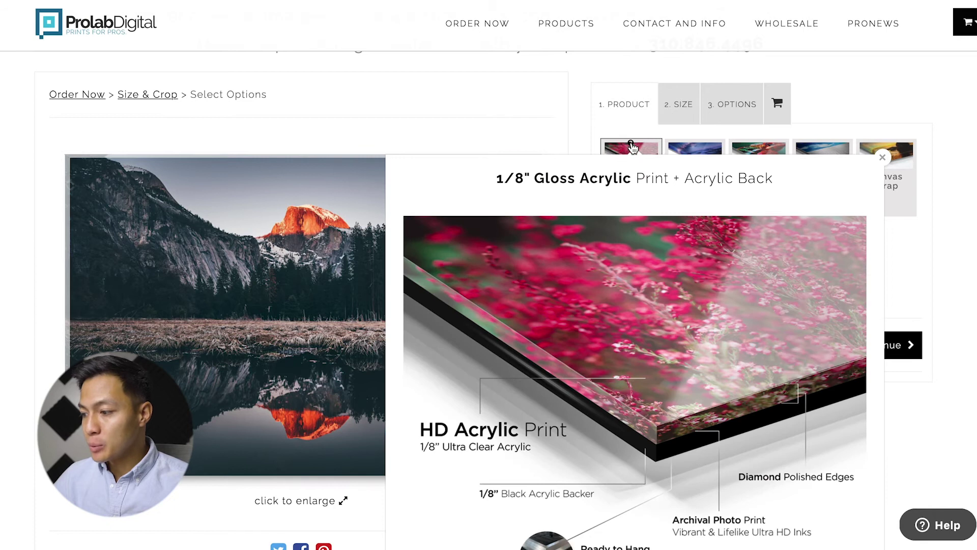
pyautogui.scroll(-2, 631, 146)
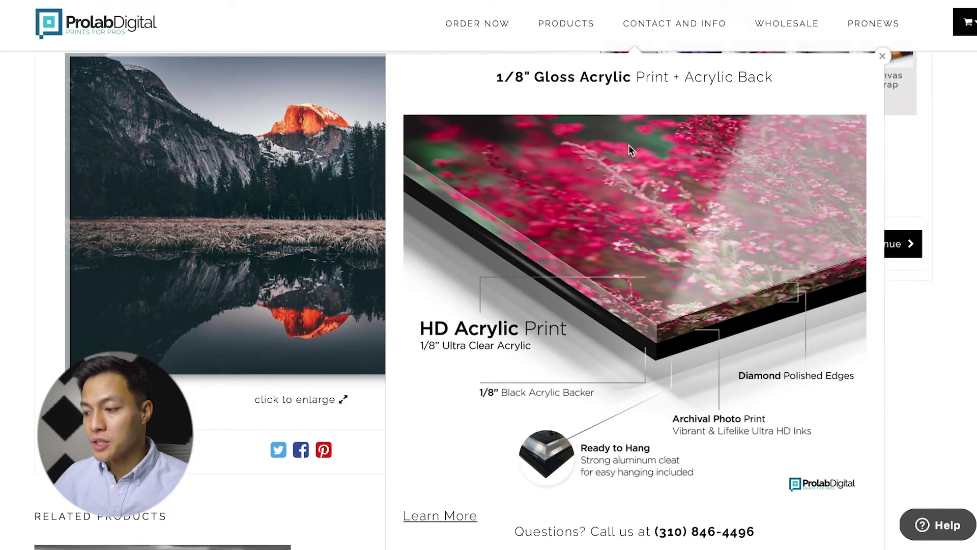
pyautogui.scroll(3, 628, 144)
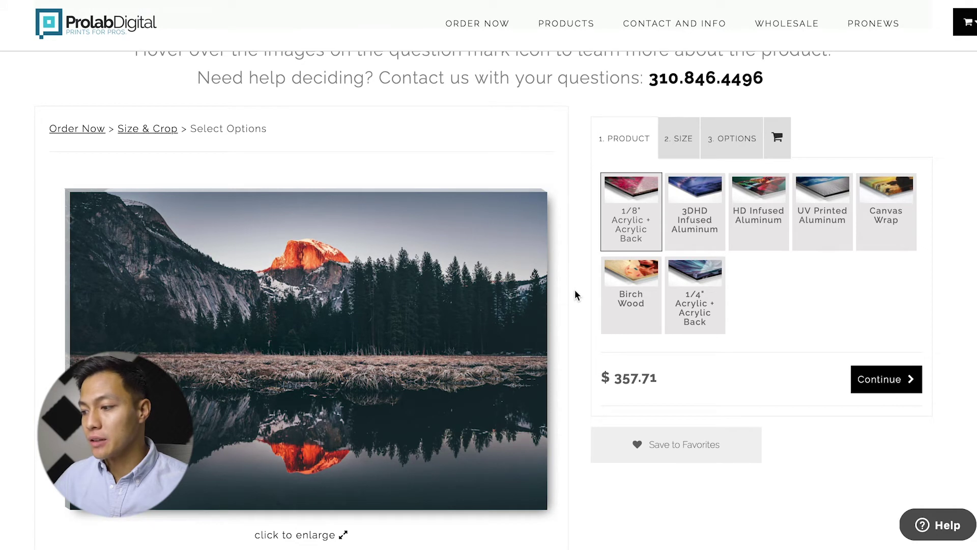
pyautogui.click(888, 384)
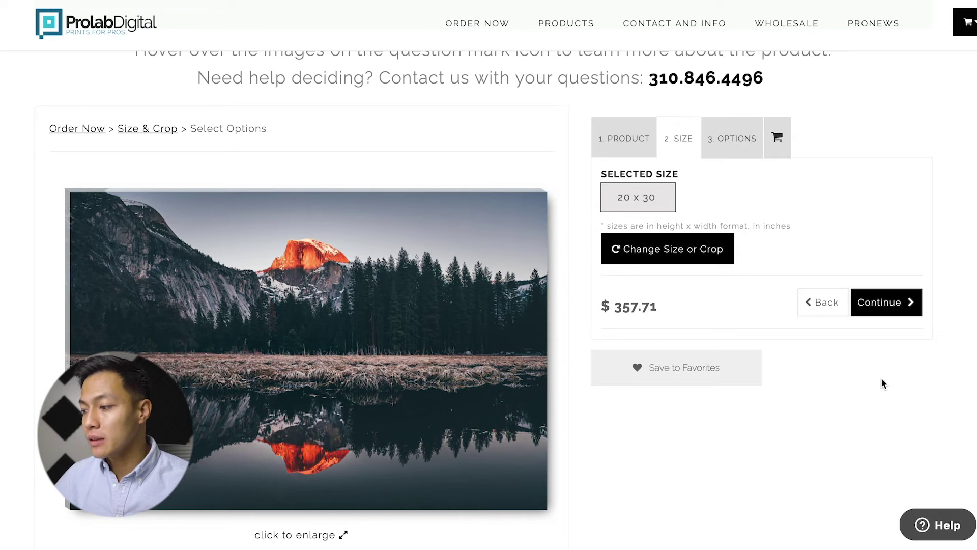
# Step: Go to the Options step and view the black inset cleat information
pyautogui.click(890, 309)
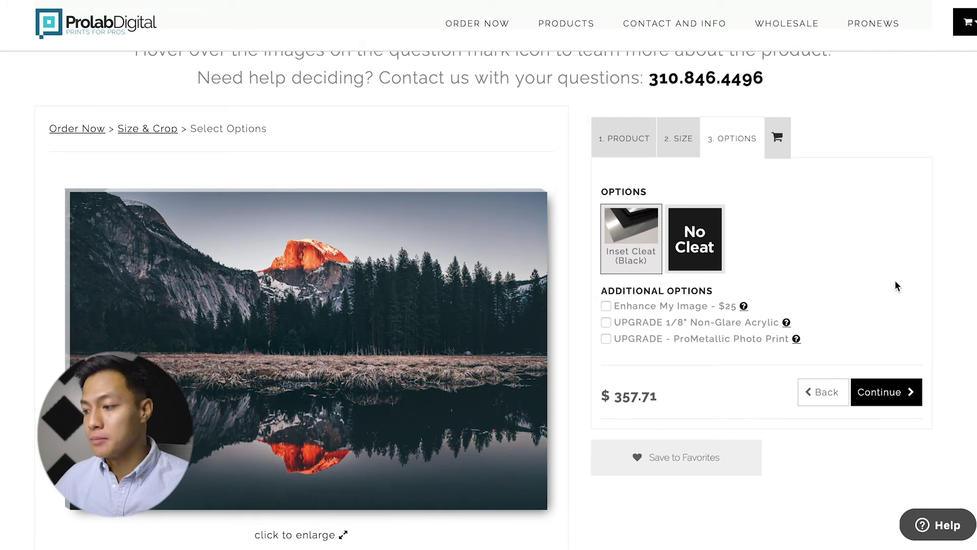
pyautogui.scroll(-1, 897, 285)
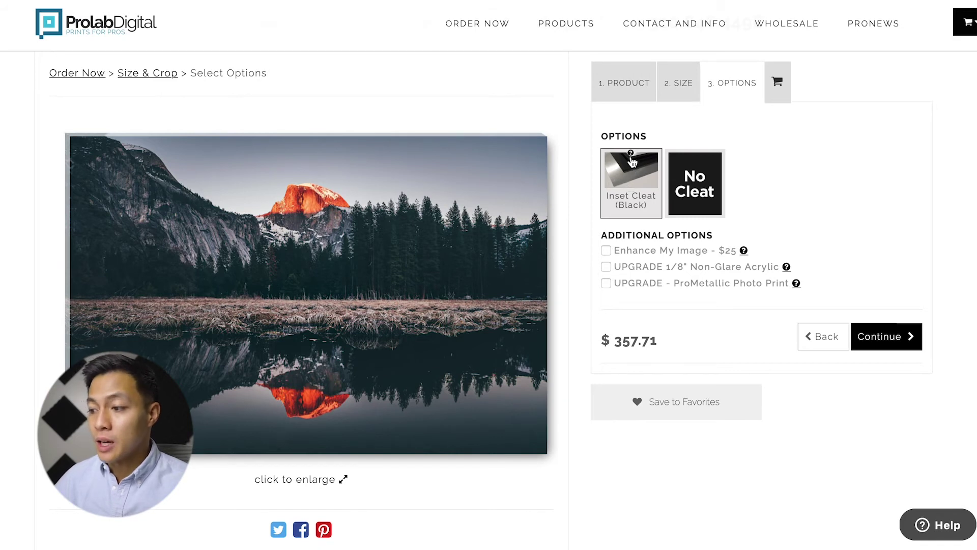
pyautogui.click(631, 156)
pyautogui.scroll(-2, 620, 247)
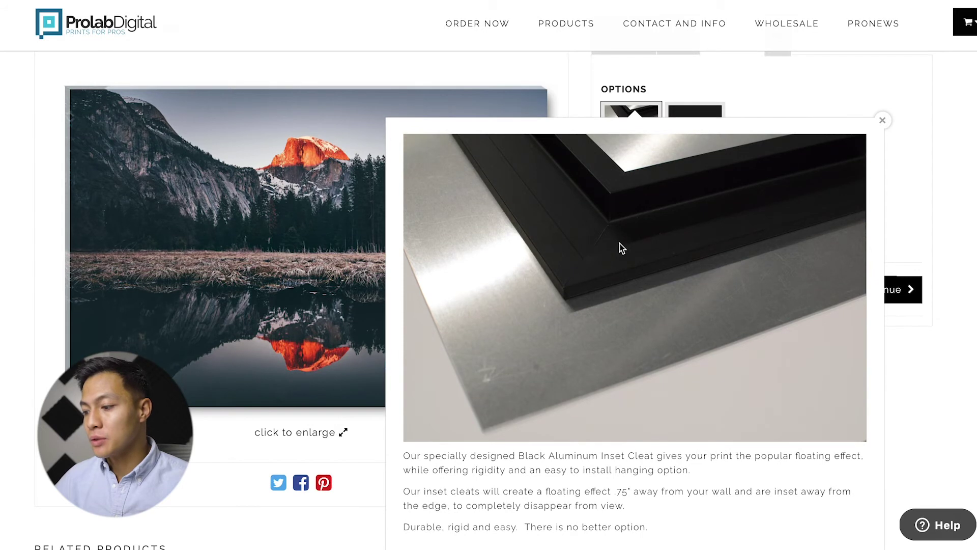
pyautogui.click(622, 248)
# Step: Add Enhance My Image and the 1/8" Non-Glare Acrylic upgrade, raising the price to $407.71
pyautogui.click(605, 256)
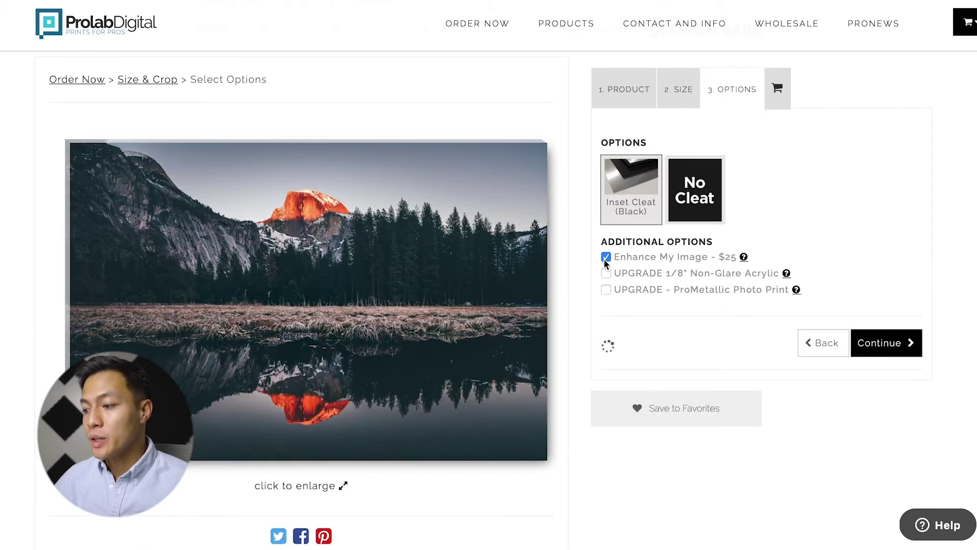
pyautogui.click(606, 274)
pyautogui.click(627, 205)
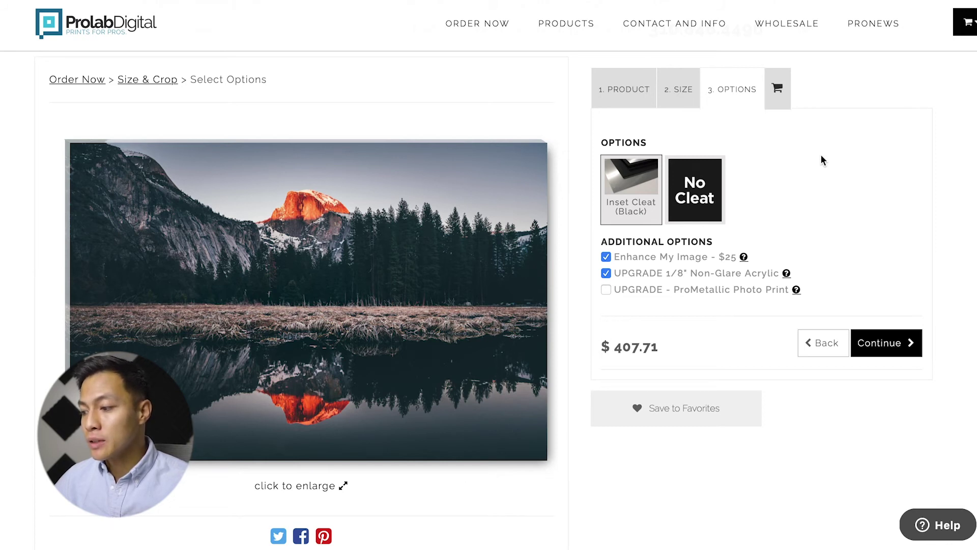
# Step: Review the order summary and quantity, add the acrylic print to the cart, and open the cart
pyautogui.click(772, 107)
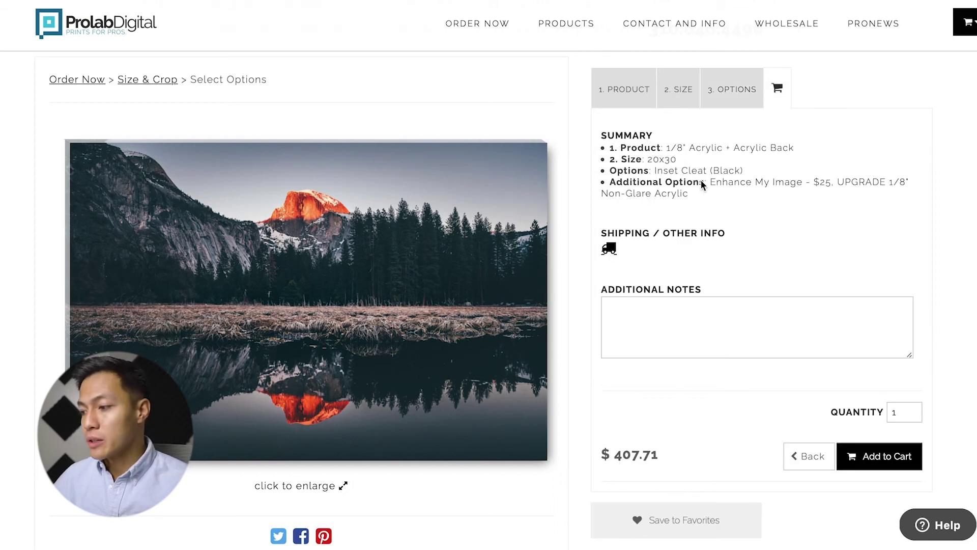
pyautogui.click(691, 307)
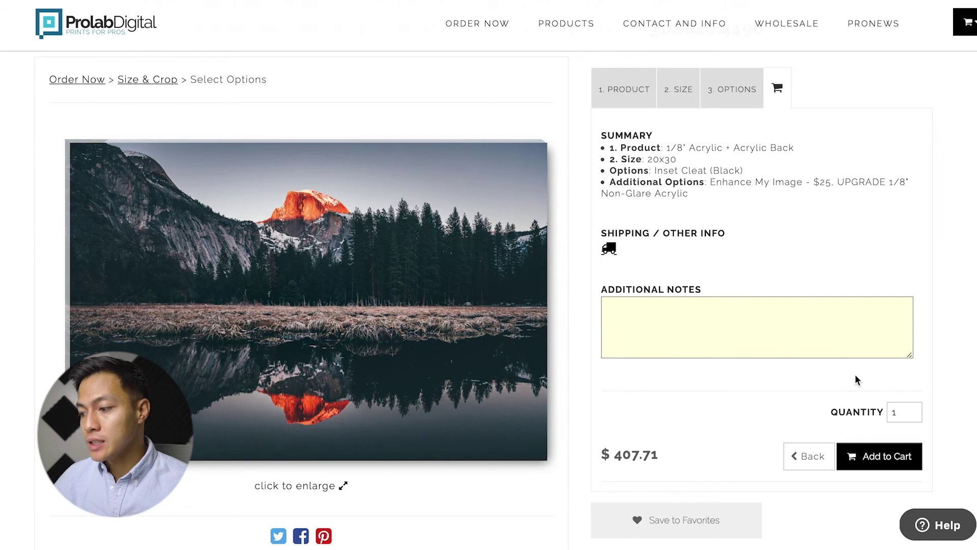
pyautogui.click(905, 411)
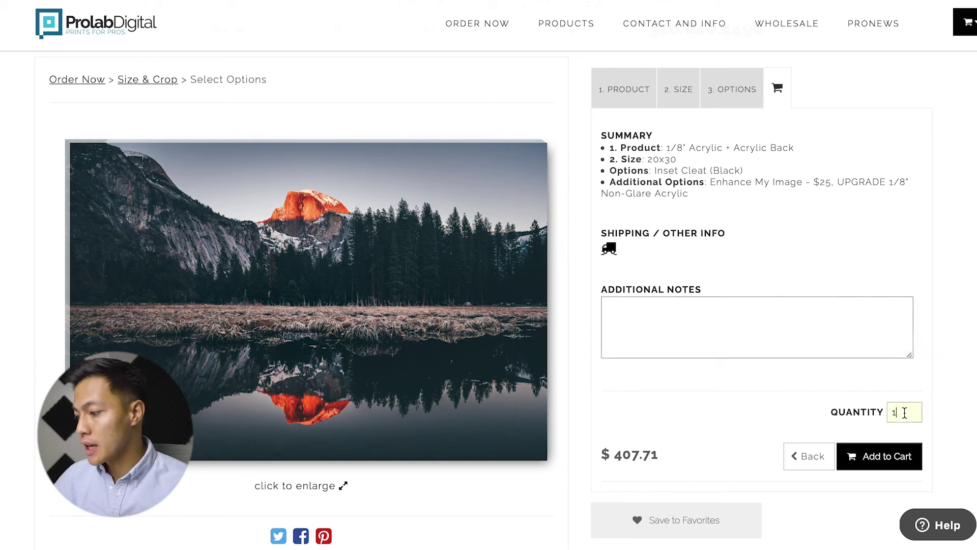
pyautogui.click(886, 462)
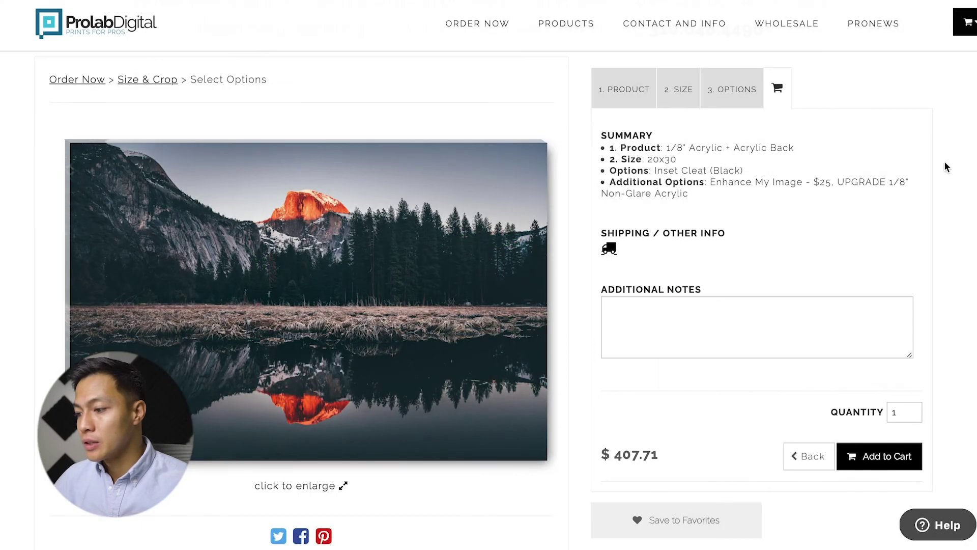
pyautogui.moveTo(966, 23)
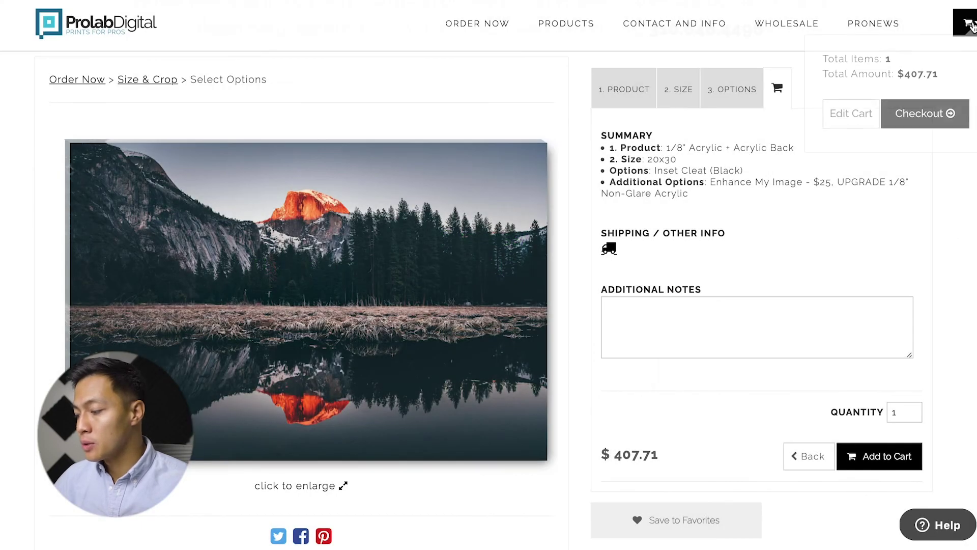
pyautogui.click(931, 124)
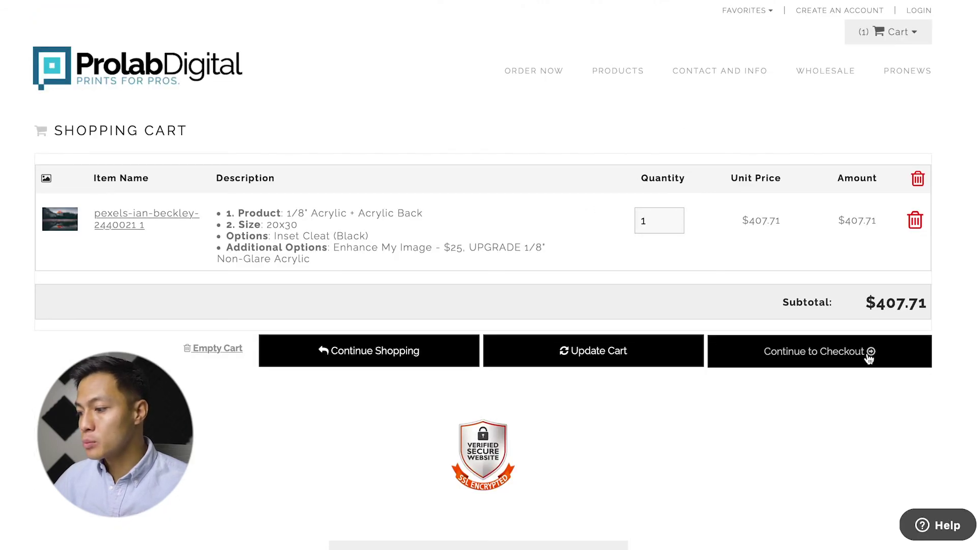
# Step: Continue to checkout, view the Create An Account form, then return to the sign-in choices
pyautogui.click(826, 354)
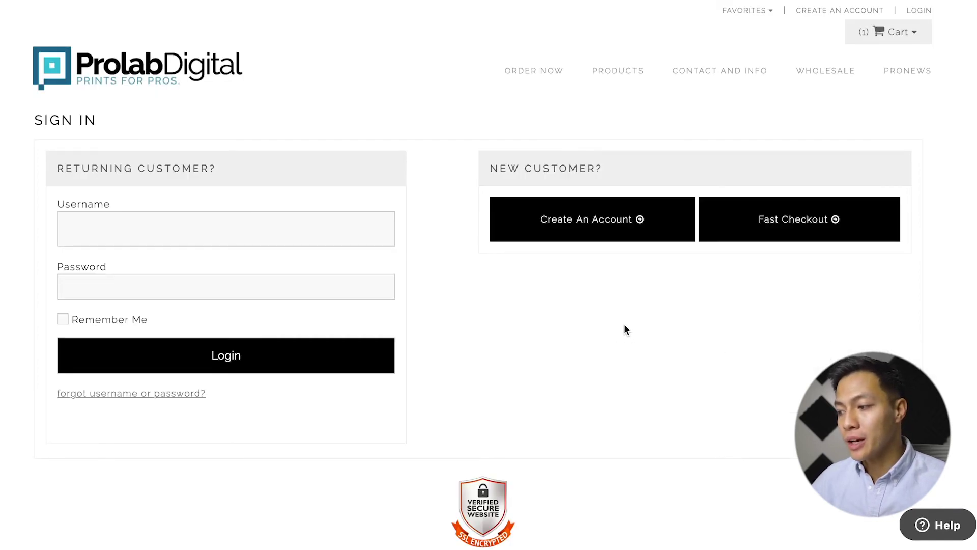
pyautogui.click(598, 221)
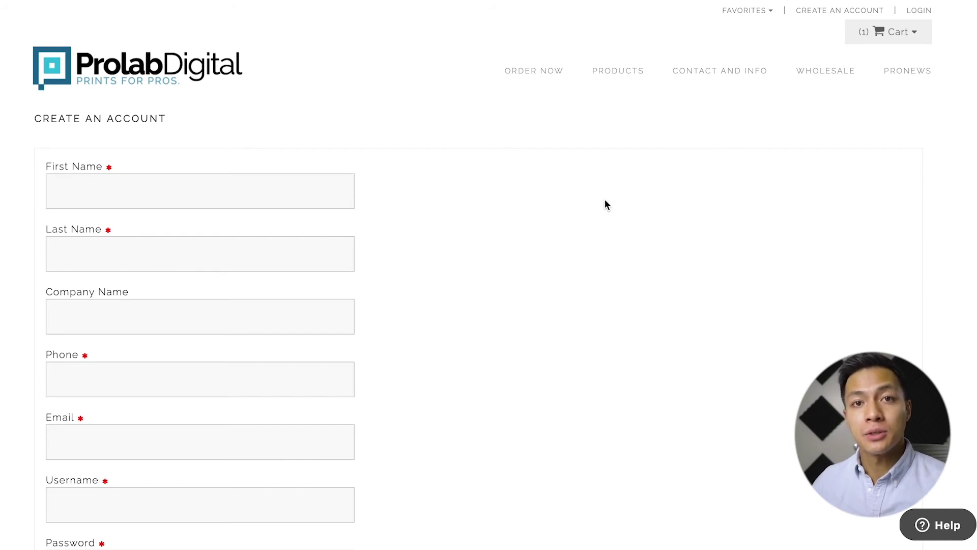
pyautogui.hotkey('alt', 'Left')
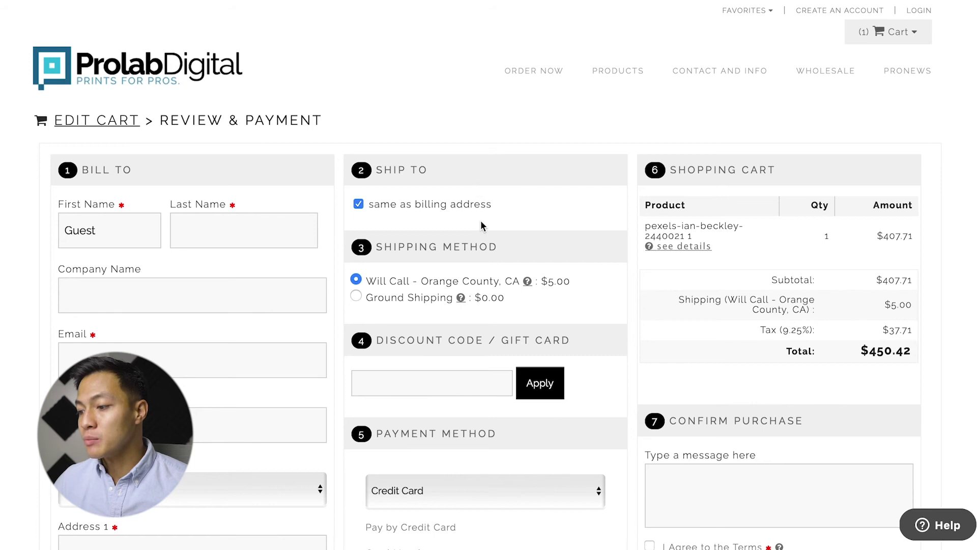
# Step: Look over the Review & Payment page, including the discount code field and order details
pyautogui.scroll(-1, 396, 284)
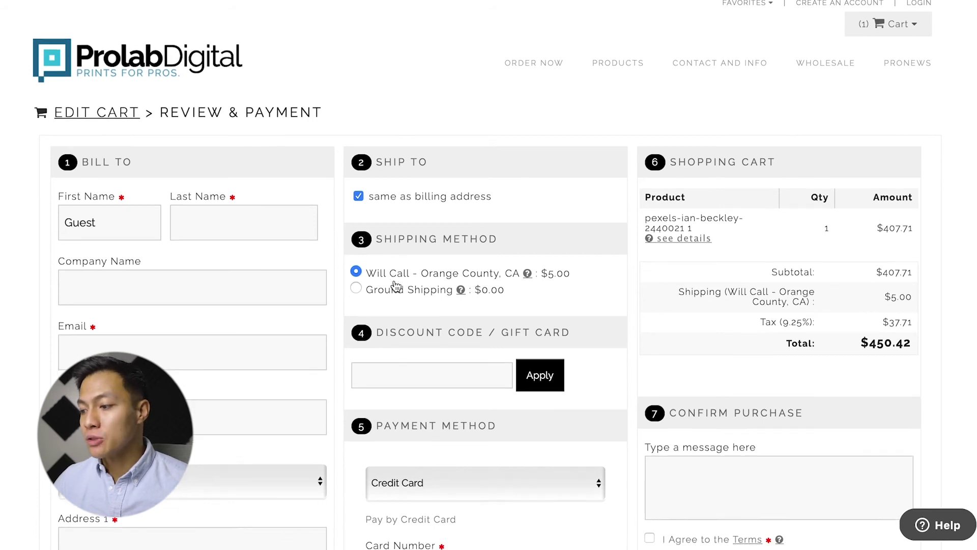
pyautogui.scroll(-2, 396, 284)
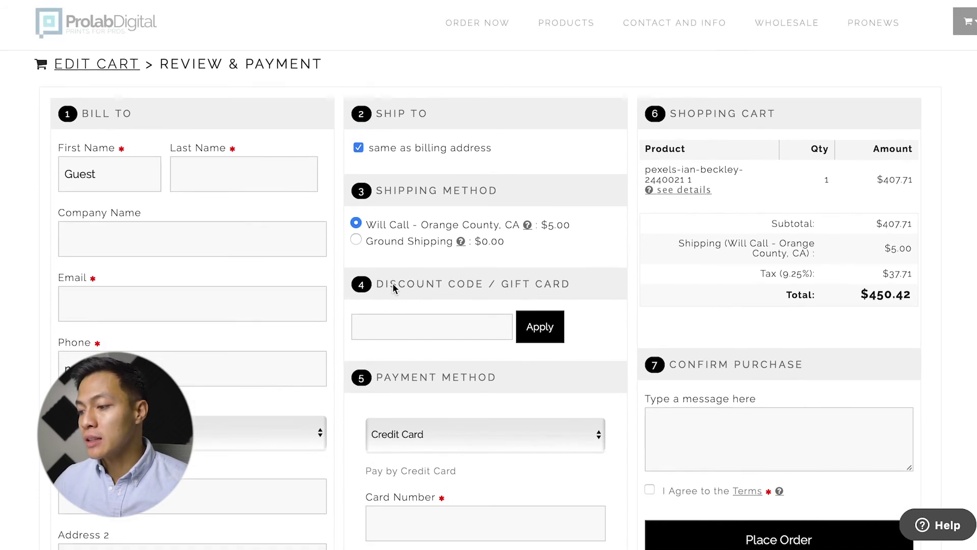
pyautogui.click(437, 328)
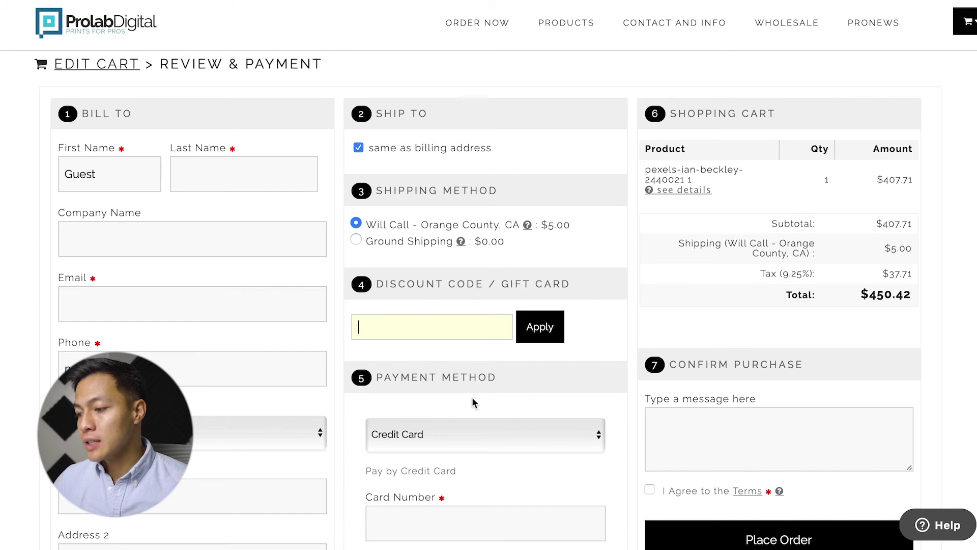
pyautogui.scroll(-3, 631, 394)
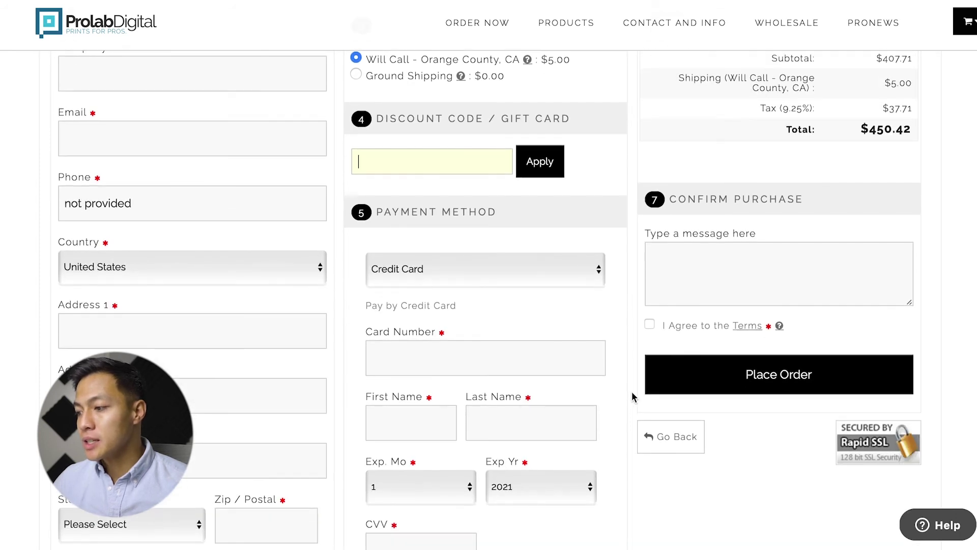
pyautogui.scroll(4, 632, 395)
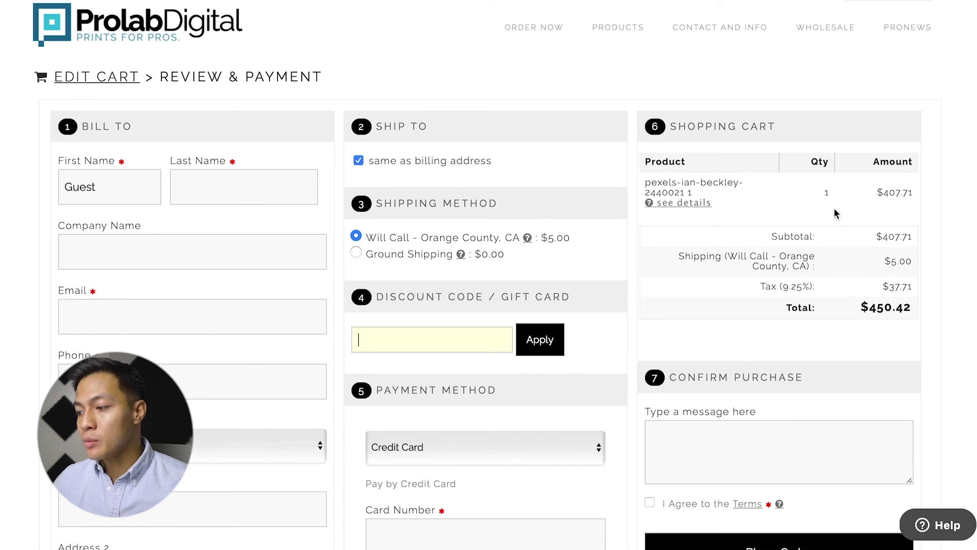
pyautogui.moveTo(661, 206)
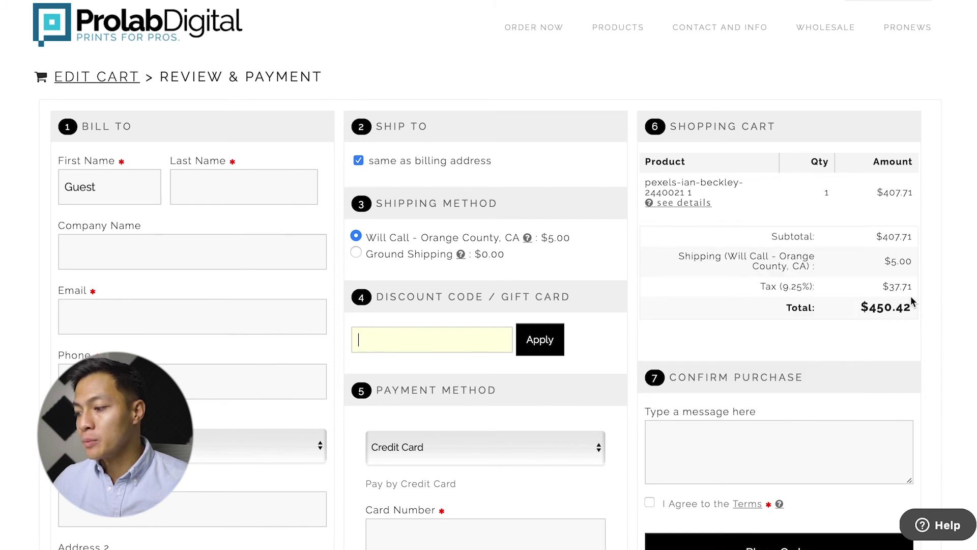
# Step: Start a purchase message and agree to the terms of purchase
pyautogui.scroll(-3, 734, 302)
pyautogui.click(734, 302)
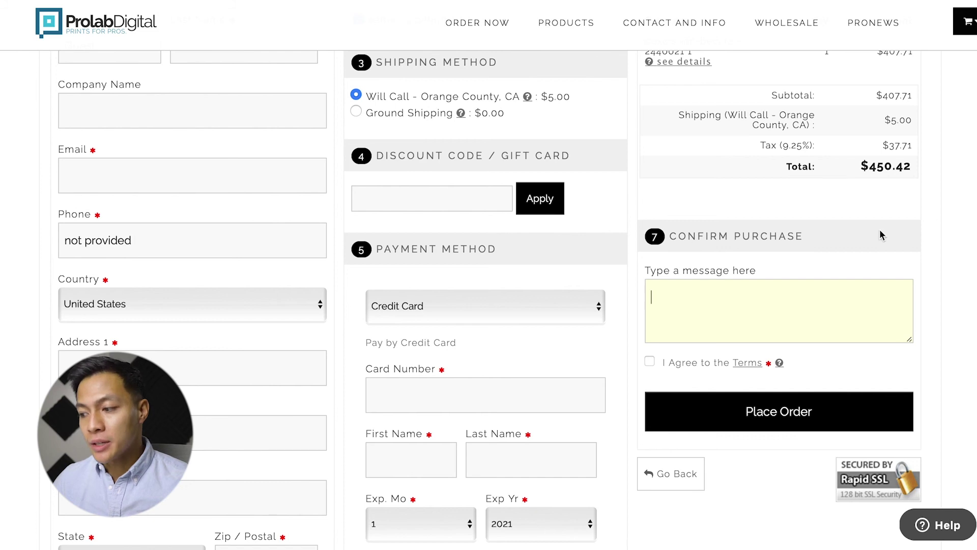
pyautogui.click(649, 362)
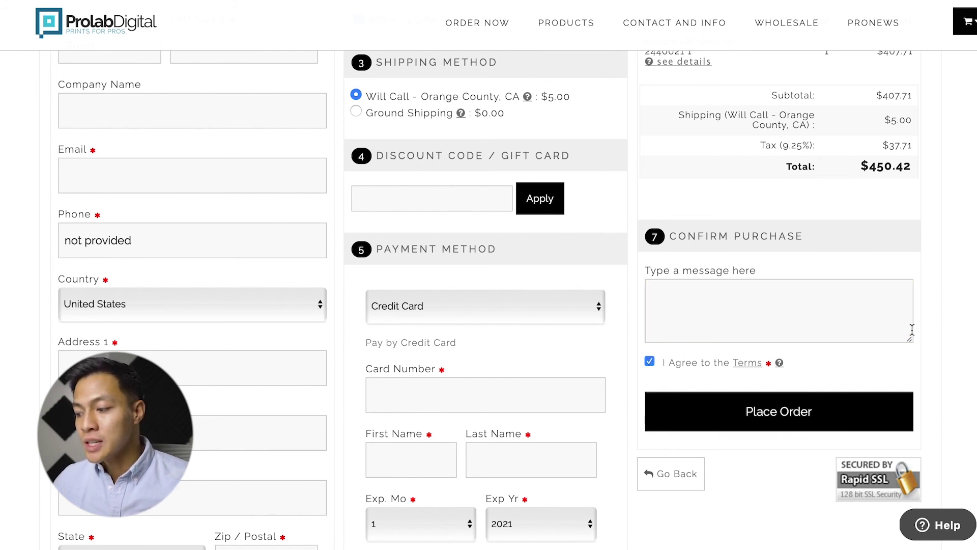